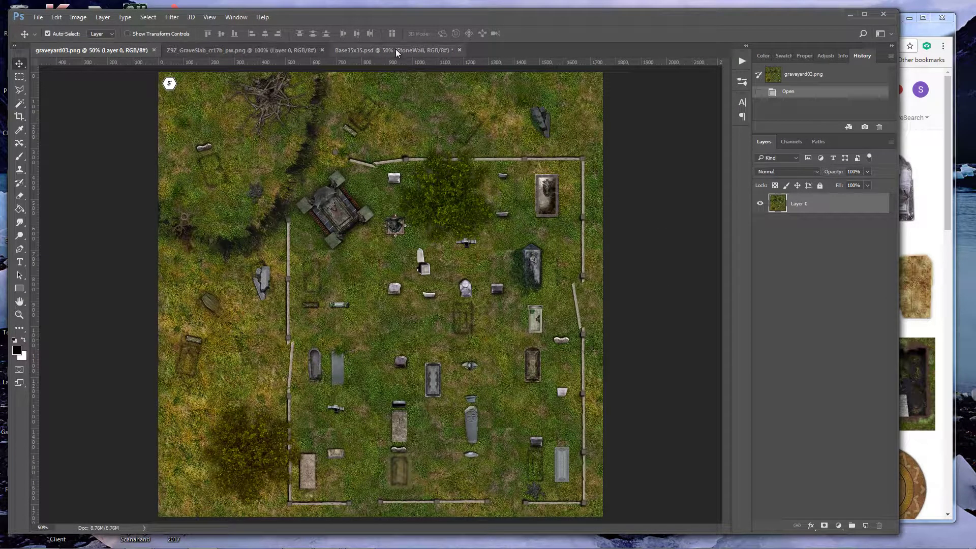
# - Examine the Google Images results for "dundjinni grave" in Chrome as a source of graveyard map assets, and return to Photoshop
pyautogui.click(913, 37)
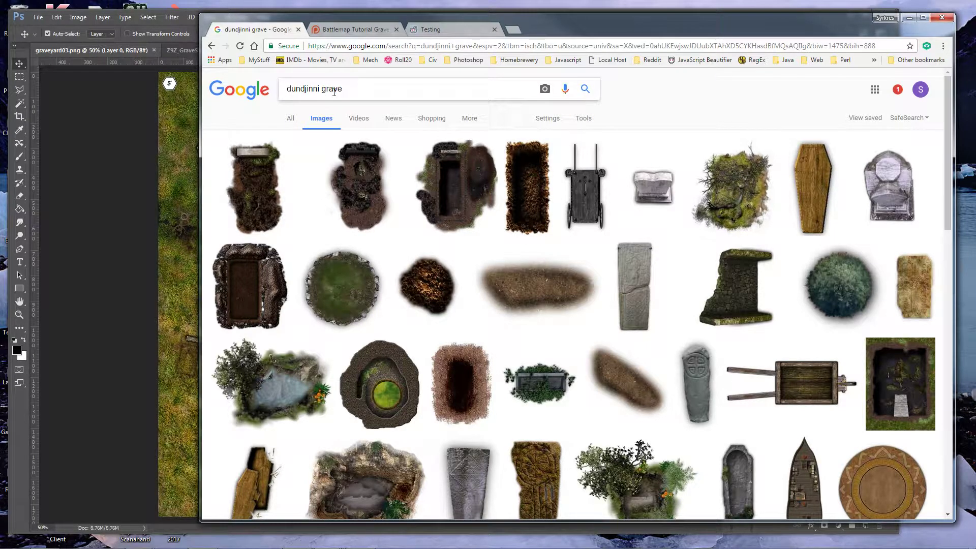
pyautogui.doubleClick(305, 91)
pyautogui.scroll(-2, 625, 237)
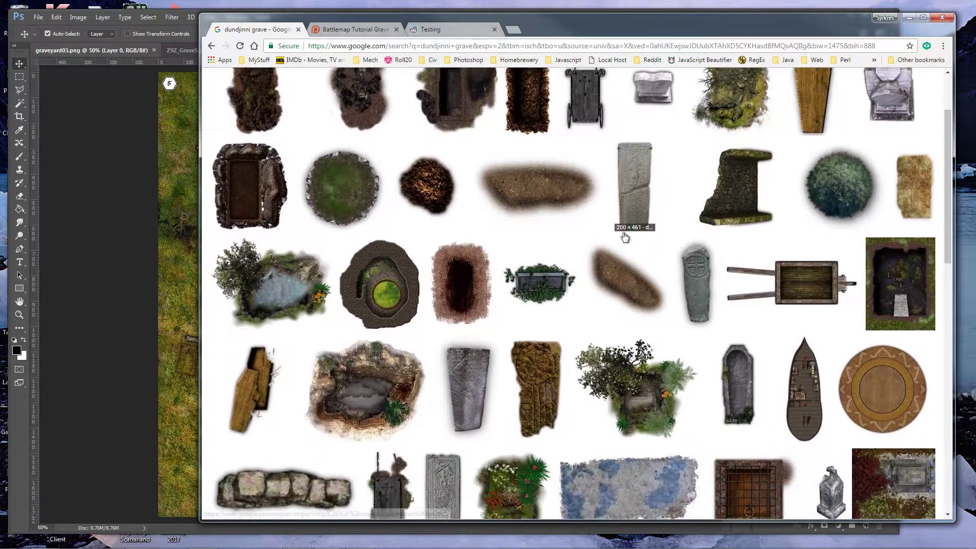
pyautogui.scroll(-4, 624, 238)
pyautogui.scroll(6, 583, 258)
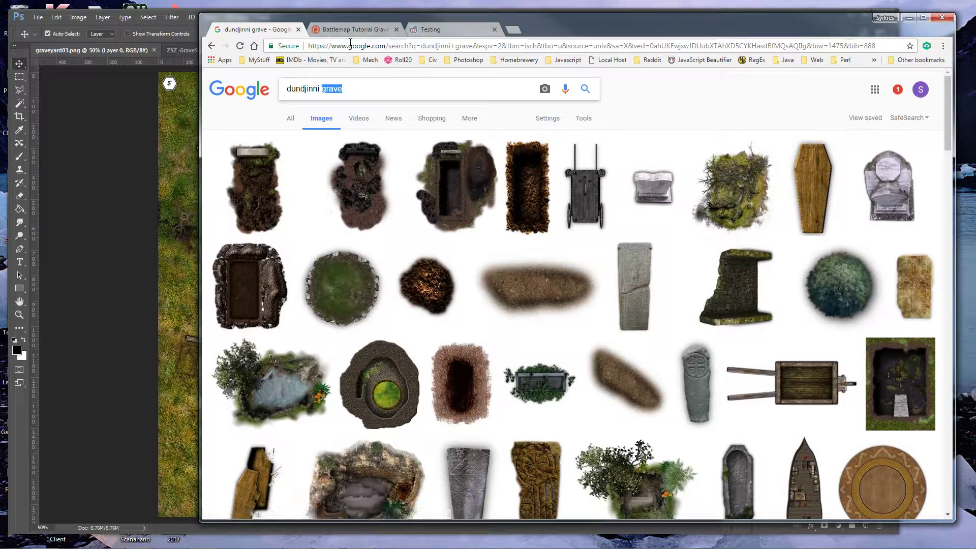
pyautogui.click(535, 10)
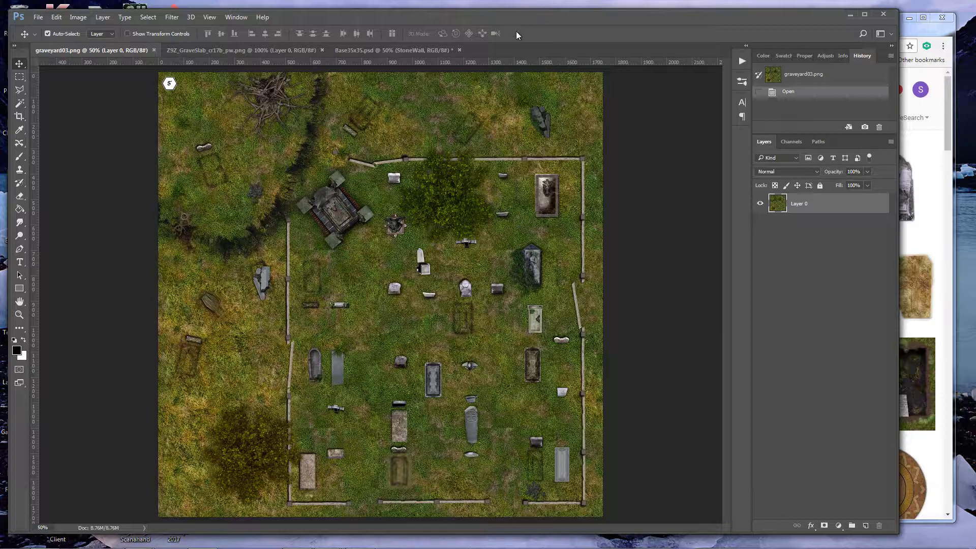
pyautogui.click(944, 122)
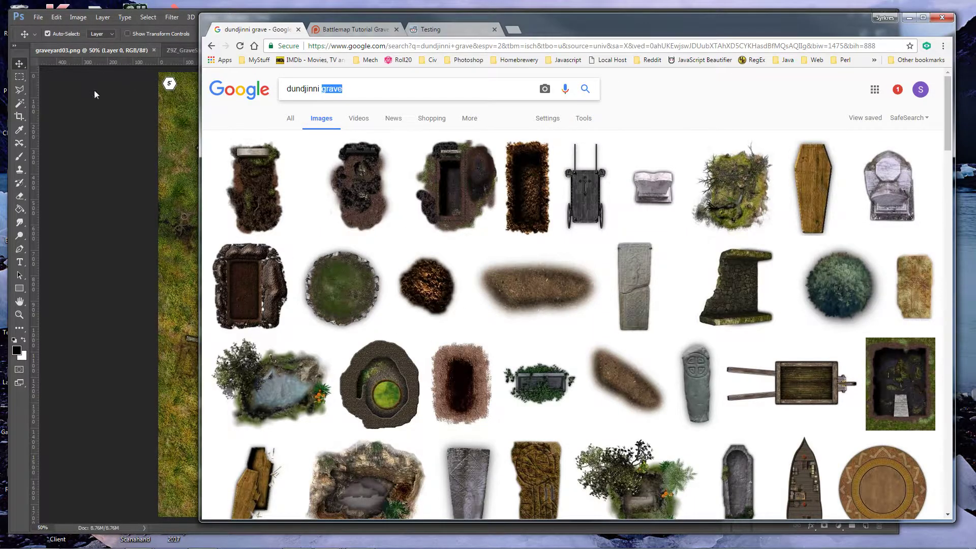
pyautogui.click(197, 11)
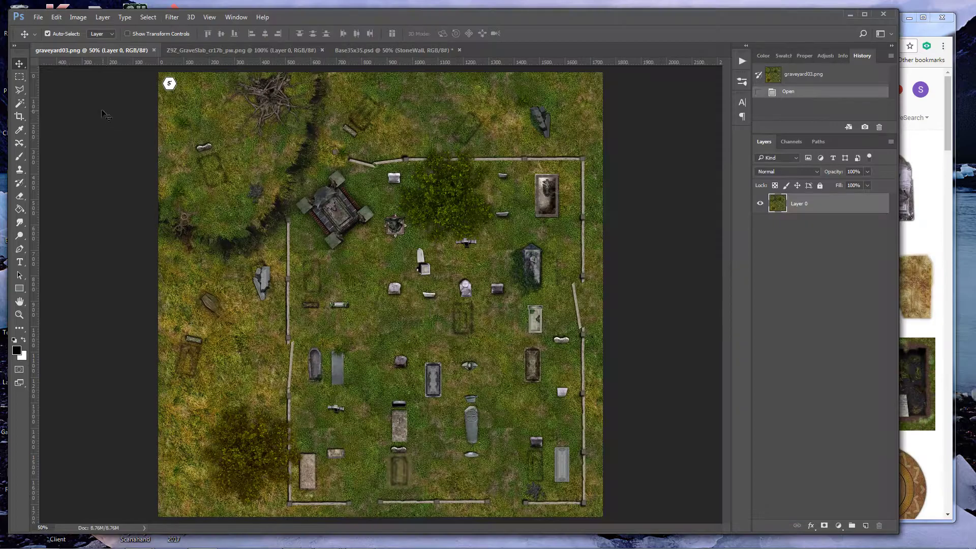
# - Open 4CZ_GraveSlab_km7_pw.png from the Organized/Graveyard folder and place its layer near the centre of the Base35x35.psd map
pyautogui.click(37, 18)
pyautogui.click(48, 38)
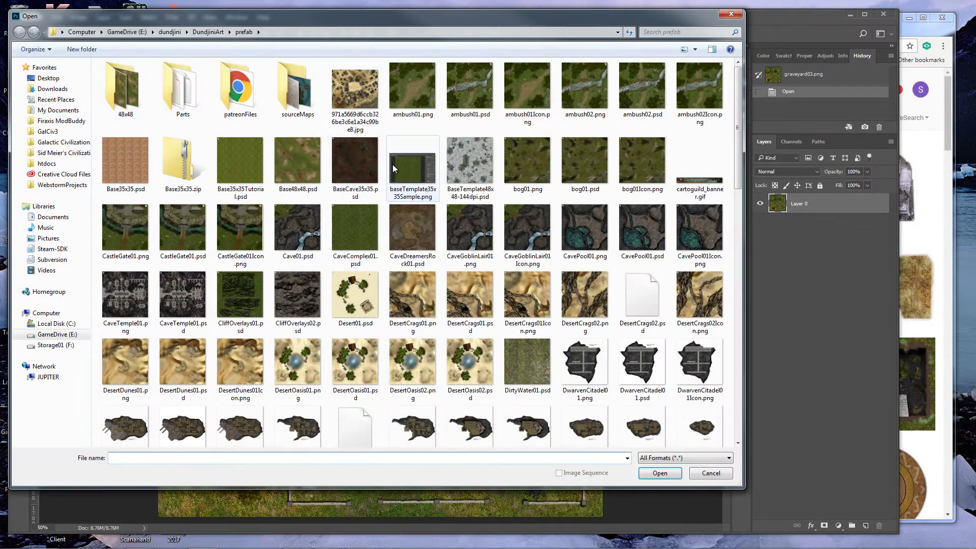
pyautogui.click(208, 31)
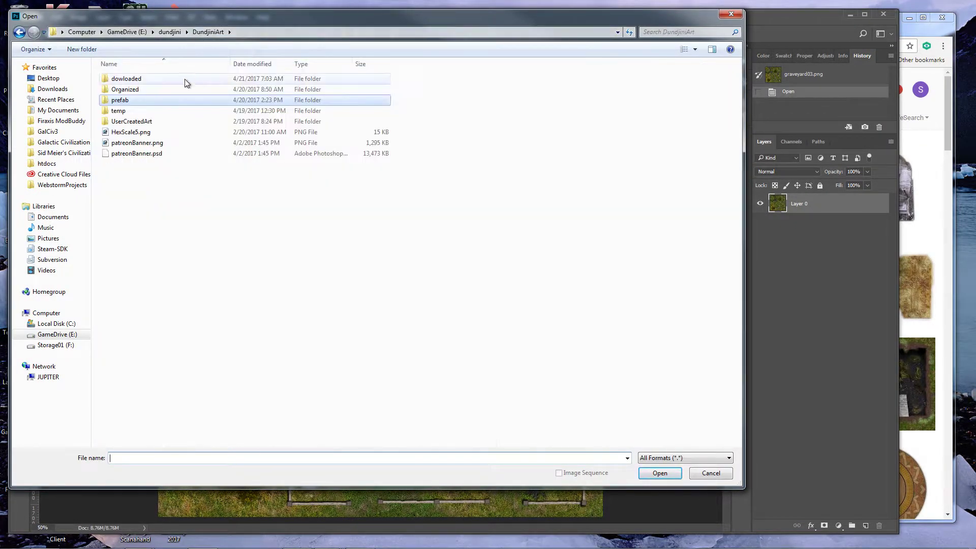
pyautogui.doubleClick(138, 93)
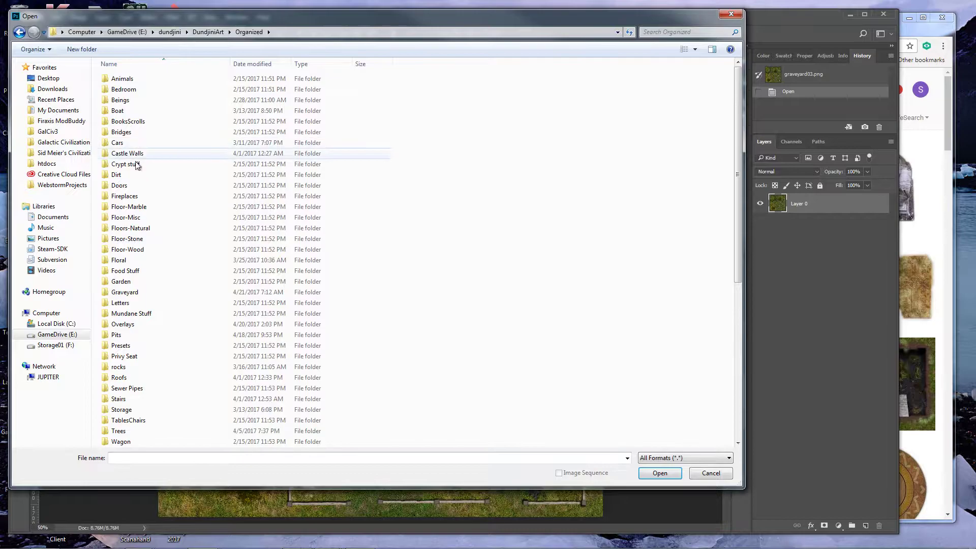
pyautogui.doubleClick(140, 291)
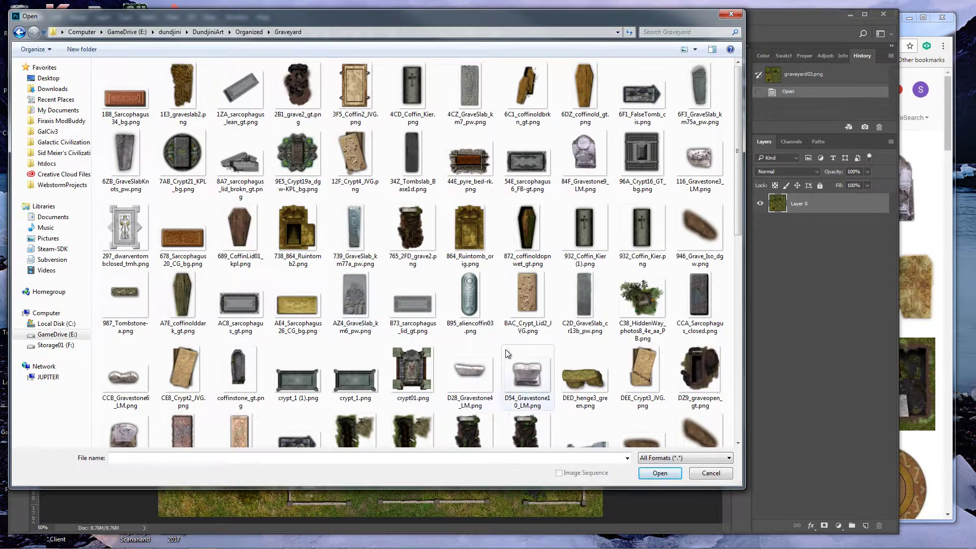
pyautogui.doubleClick(468, 91)
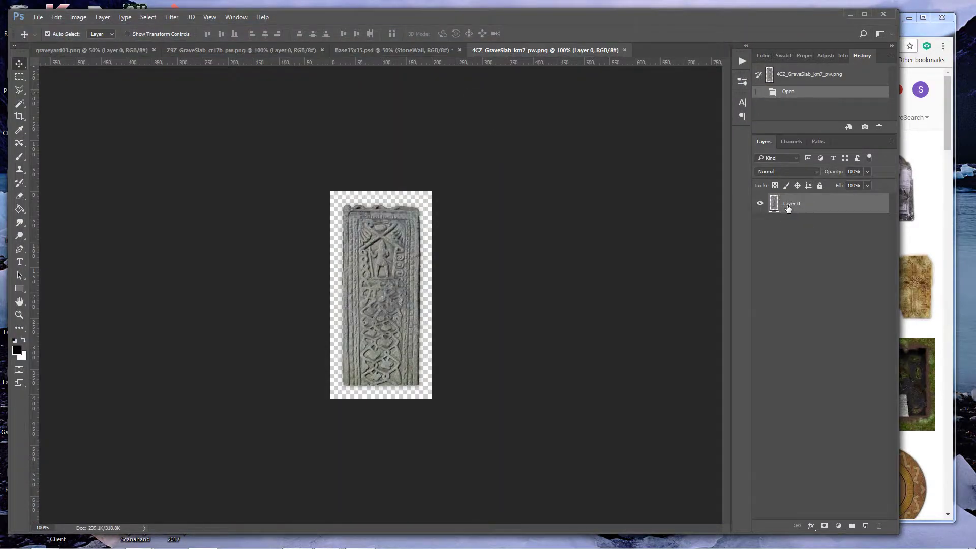
pyautogui.moveTo(786, 209); pyautogui.dragTo(410, 279)
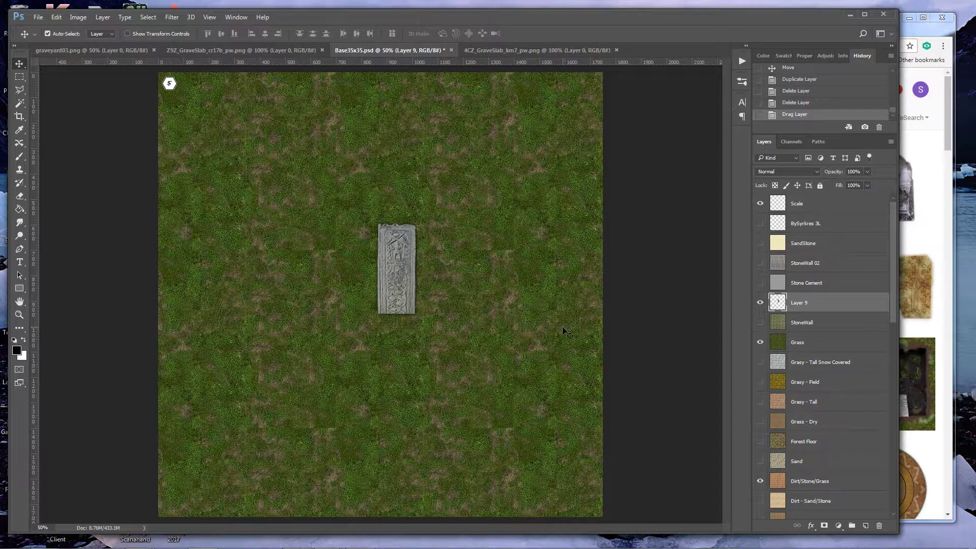
# - Add a new layer above the slab and paint a black shadow around its edges with the 60 px brush at 18% opacity and 14% flow
pyautogui.click(866, 527)
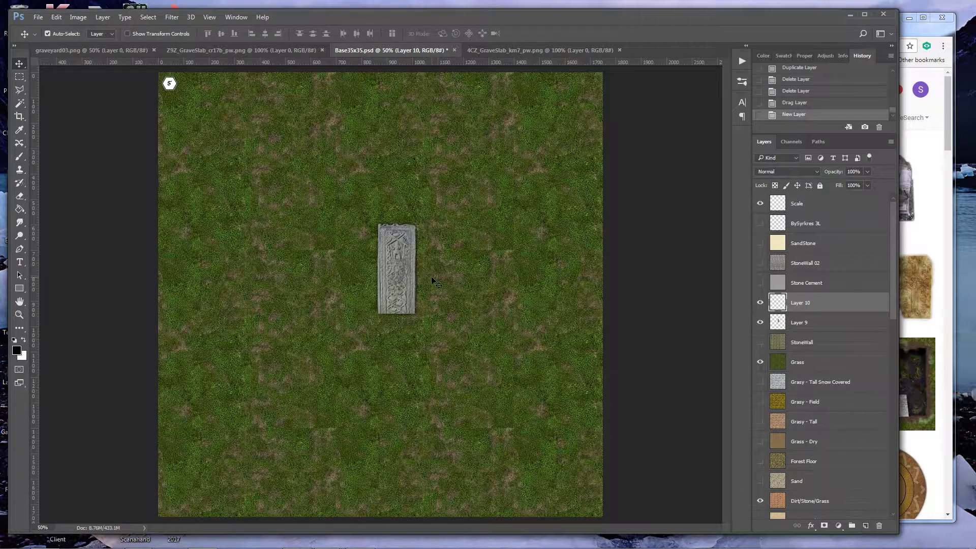
pyautogui.click(20, 158)
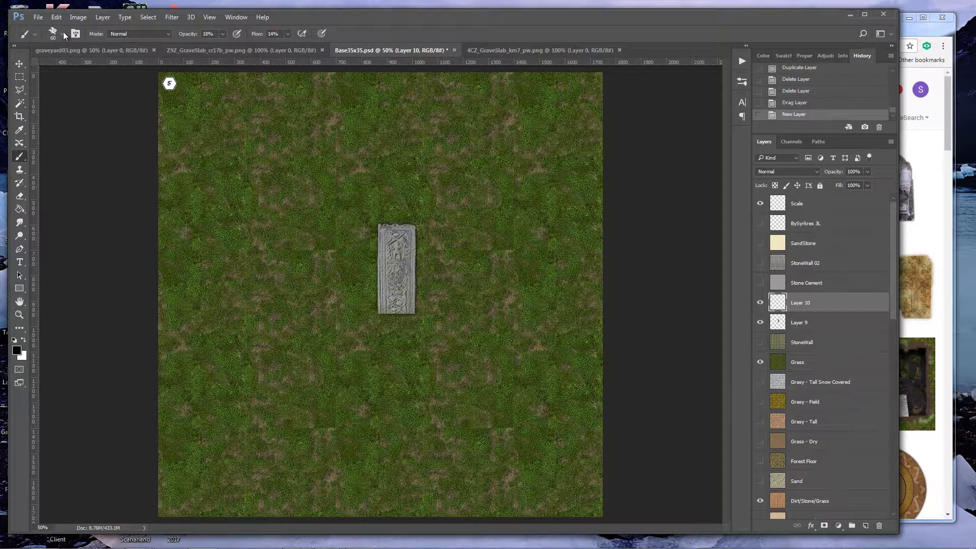
pyautogui.click(63, 33)
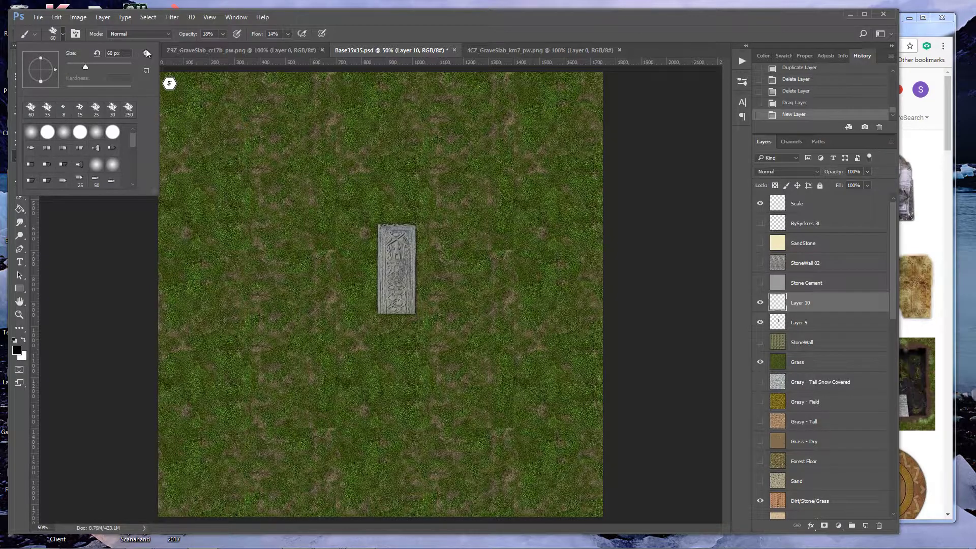
pyautogui.doubleClick(32, 116)
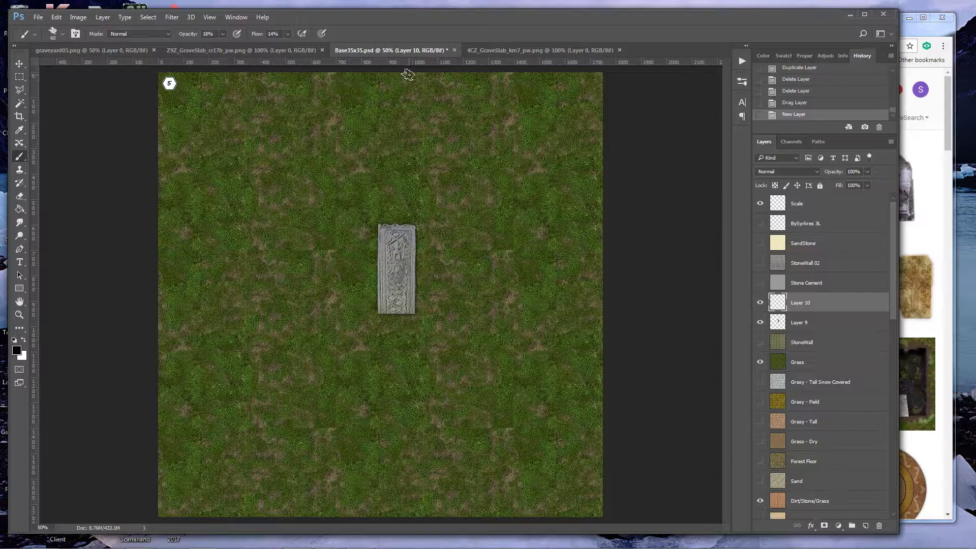
pyautogui.click(222, 34)
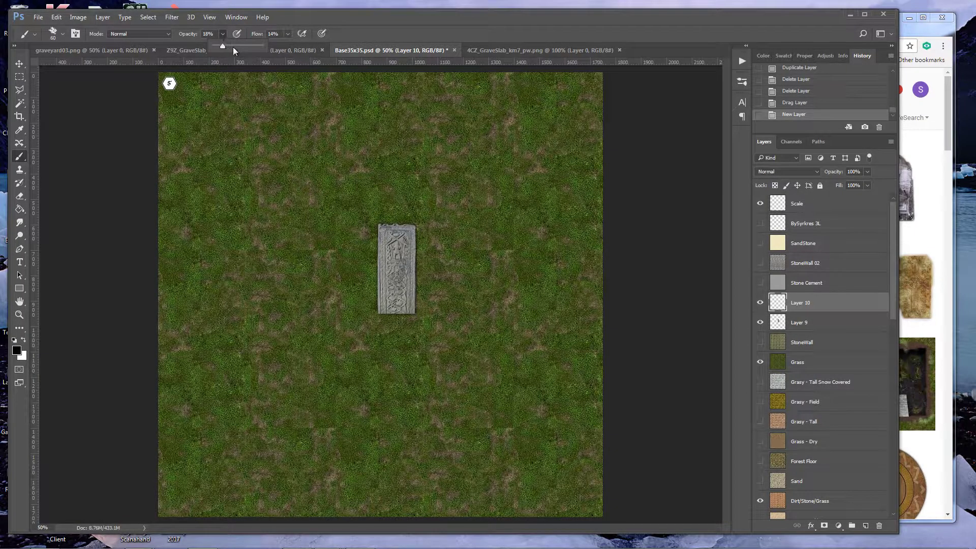
pyautogui.click(287, 33)
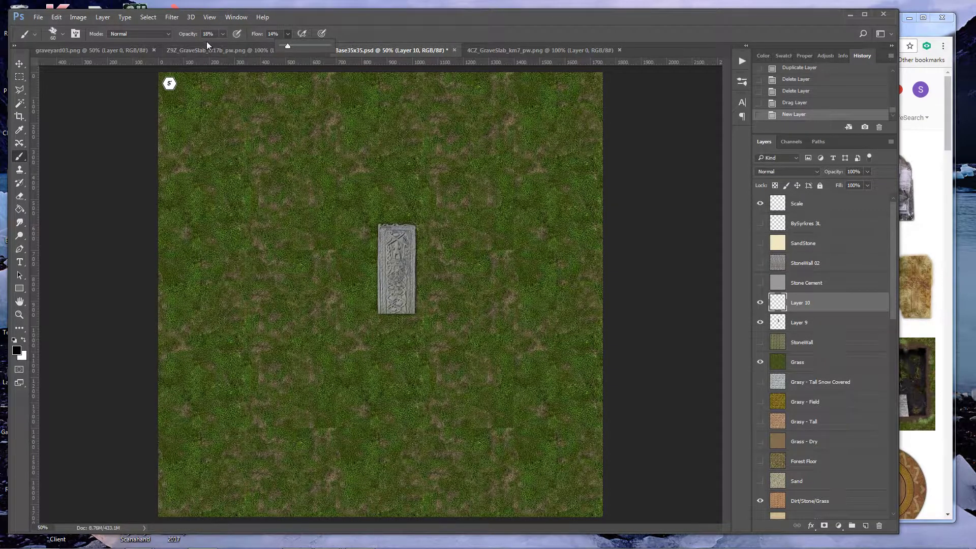
pyautogui.click(370, 220)
pyautogui.moveTo(370, 229)
pyautogui.mouseDown()
pyautogui.moveTo(370, 316)
pyautogui.moveTo(421, 318)
pyautogui.moveTo(421, 221)
pyautogui.moveTo(364, 219)
pyautogui.mouseUp()
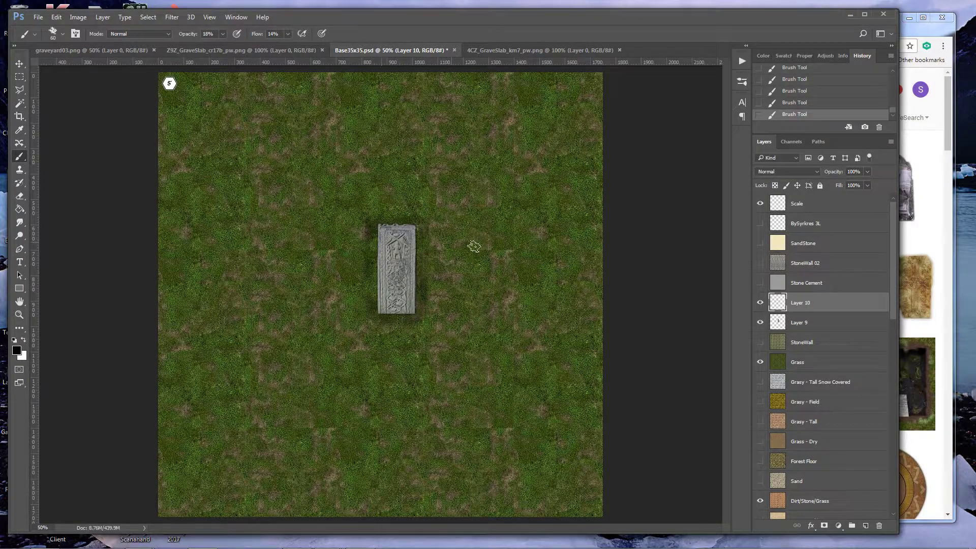
# - Hide the grave slab layer and darken the rectangular grave outline with more brush strokes along its sides and lower edge
pyautogui.click(760, 323)
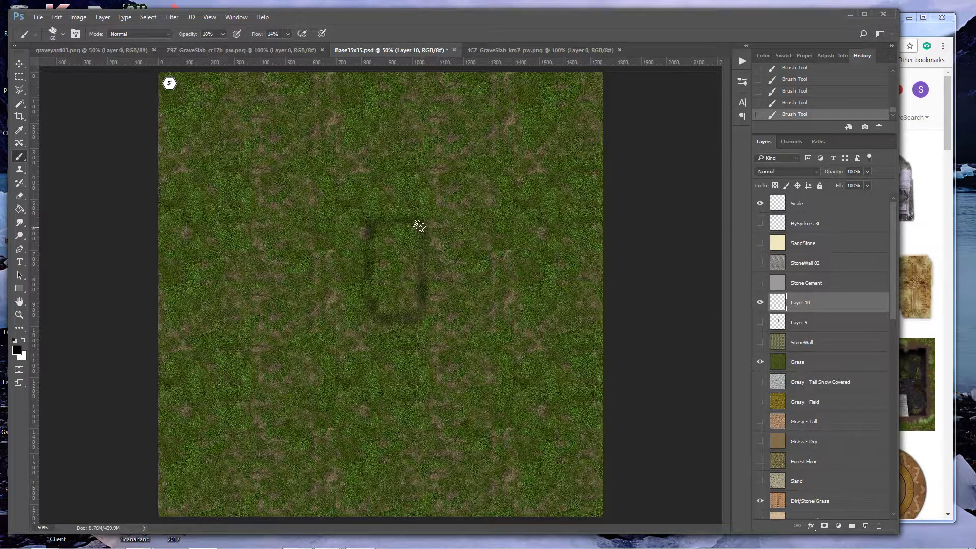
pyautogui.moveTo(372, 311)
pyautogui.mouseDown()
pyautogui.moveTo(423, 320)
pyautogui.moveTo(425, 225)
pyautogui.moveTo(422, 322)
pyautogui.mouseUp()
pyautogui.moveTo(374, 239); pyautogui.dragTo(380, 319)
# - Paint a wider grave outline with inner strokes right of the rectangle and a coffin-shaped outline left of it
pyautogui.moveTo(466, 221)
pyautogui.mouseDown()
pyautogui.moveTo(519, 222)
pyautogui.moveTo(450, 221)
pyautogui.moveTo(450, 318)
pyautogui.moveTo(580, 321)
pyautogui.moveTo(471, 320)
pyautogui.moveTo(577, 320)
pyautogui.moveTo(575, 229)
pyautogui.moveTo(512, 219)
pyautogui.moveTo(562, 221)
pyautogui.mouseUp()
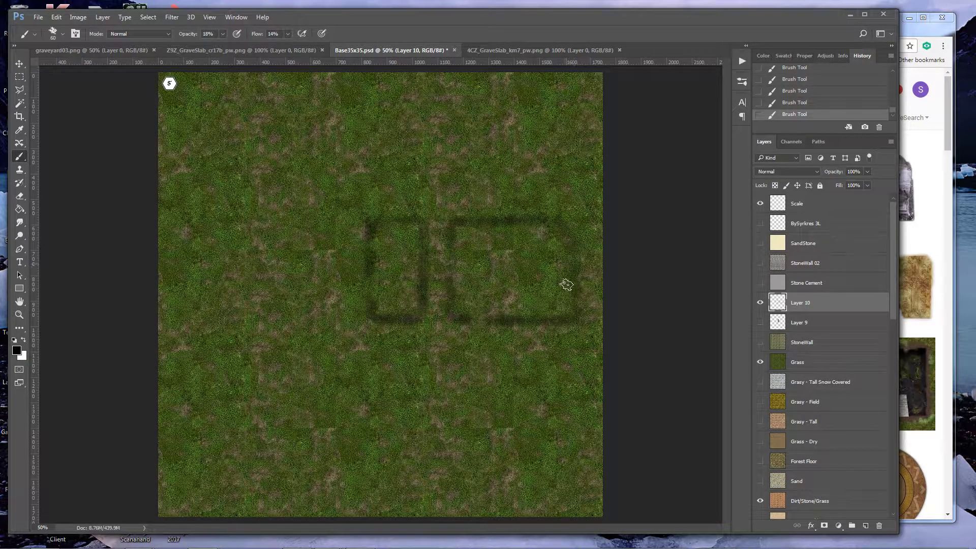
pyautogui.moveTo(570, 251)
pyautogui.mouseDown()
pyautogui.moveTo(565, 317)
pyautogui.moveTo(464, 319)
pyautogui.moveTo(500, 299)
pyautogui.moveTo(485, 313)
pyautogui.moveTo(500, 300)
pyautogui.moveTo(487, 316)
pyautogui.mouseUp()
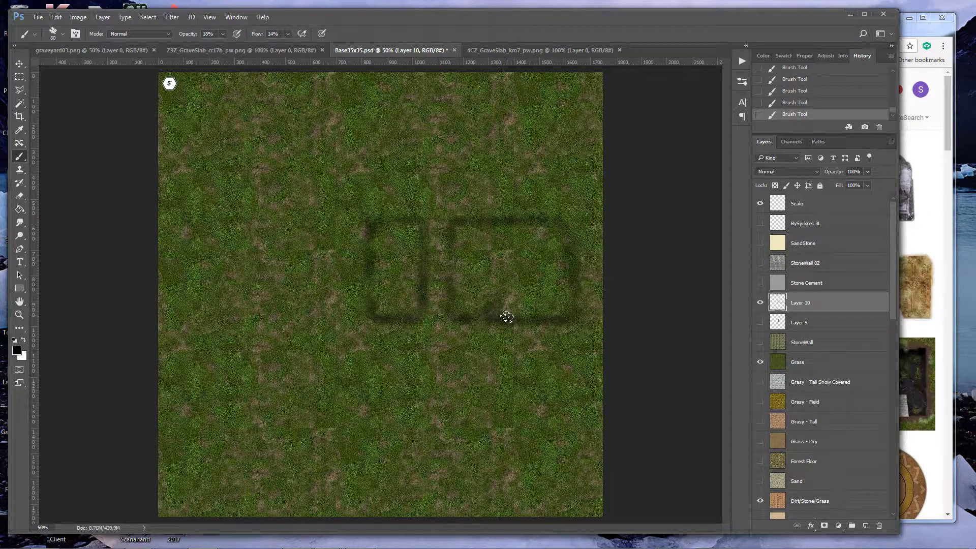
pyautogui.moveTo(481, 262)
pyautogui.mouseDown()
pyautogui.moveTo(464, 273)
pyautogui.moveTo(472, 261)
pyautogui.mouseUp()
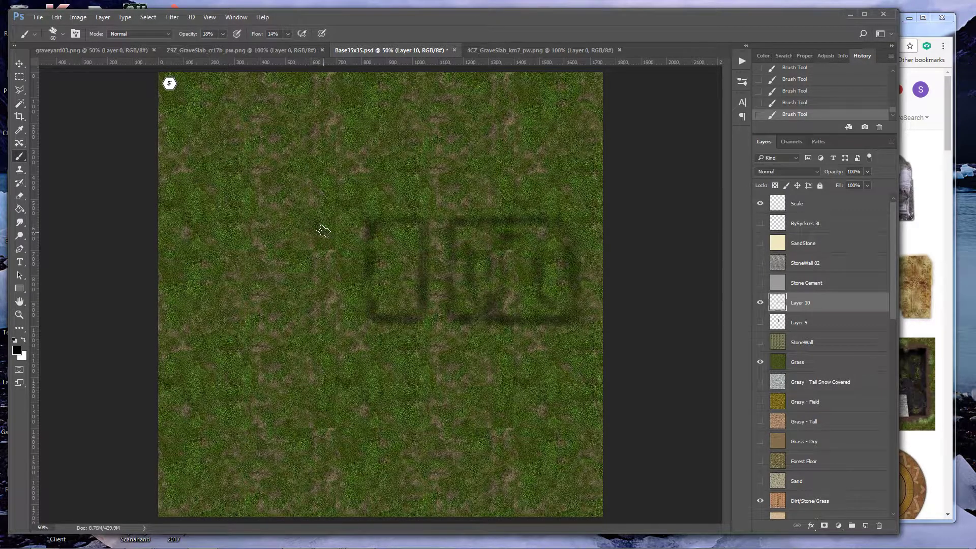
pyautogui.moveTo(311, 224)
pyautogui.mouseDown()
pyautogui.moveTo(291, 264)
pyautogui.moveTo(328, 243)
pyautogui.moveTo(329, 324)
pyautogui.moveTo(297, 335)
pyautogui.moveTo(322, 313)
pyautogui.moveTo(309, 331)
pyautogui.moveTo(292, 327)
pyautogui.moveTo(284, 309)
pyautogui.moveTo(288, 242)
pyautogui.moveTo(313, 218)
pyautogui.moveTo(326, 243)
pyautogui.moveTo(312, 232)
pyautogui.moveTo(285, 245)
pyautogui.moveTo(298, 326)
pyautogui.moveTo(322, 310)
pyautogui.moveTo(328, 287)
pyautogui.moveTo(328, 321)
pyautogui.moveTo(306, 329)
pyautogui.moveTo(298, 321)
pyautogui.moveTo(310, 318)
pyautogui.moveTo(285, 311)
pyautogui.mouseUp()
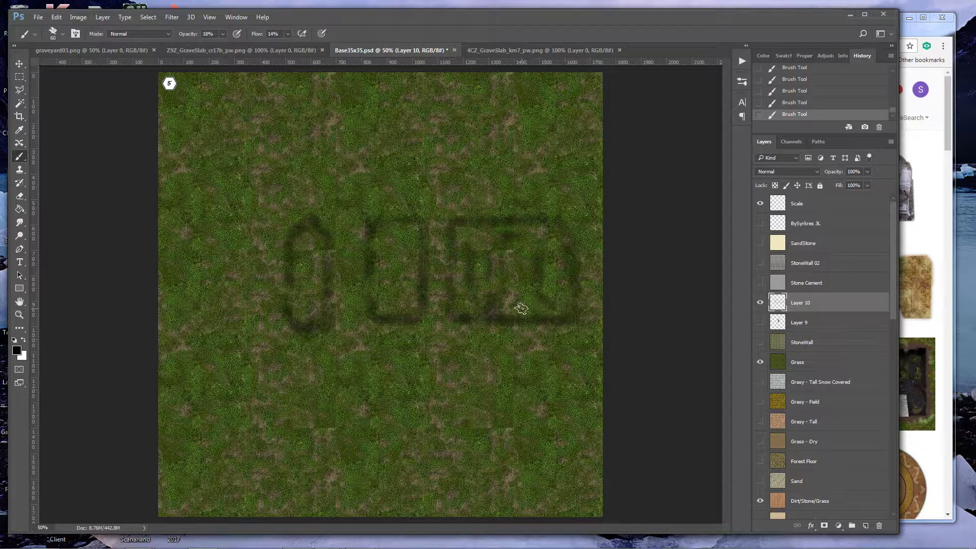
# - Scale the painted outlines layer down to about a quarter of its size and place it in the upper-left part of the map
pyautogui.hotkey('ctrl', 't')
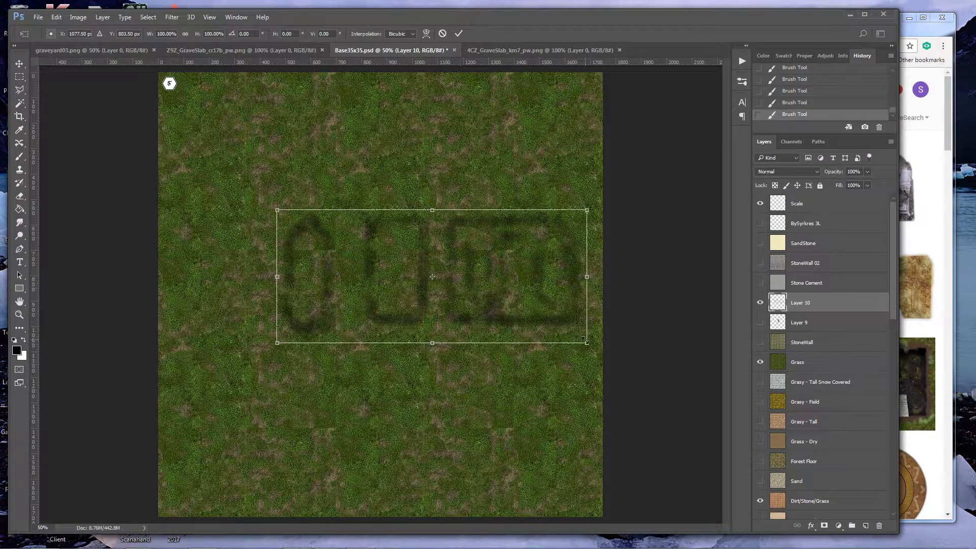
pyautogui.moveTo(423, 234)
pyautogui.mouseDown()
pyautogui.moveTo(362, 183)
pyautogui.moveTo(291, 106)
pyautogui.moveTo(298, 99)
pyautogui.moveTo(221, 105)
pyautogui.moveTo(379, 179)
pyautogui.mouseUp()
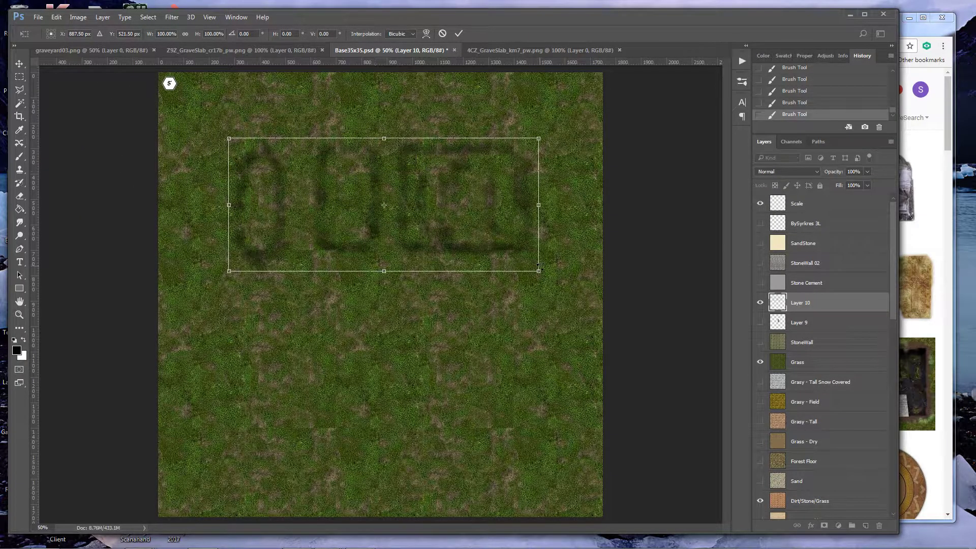
pyautogui.moveTo(538, 271); pyautogui.dragTo(318, 153)
pyautogui.moveTo(243, 171); pyautogui.dragTo(317, 199)
pyautogui.press('Return')
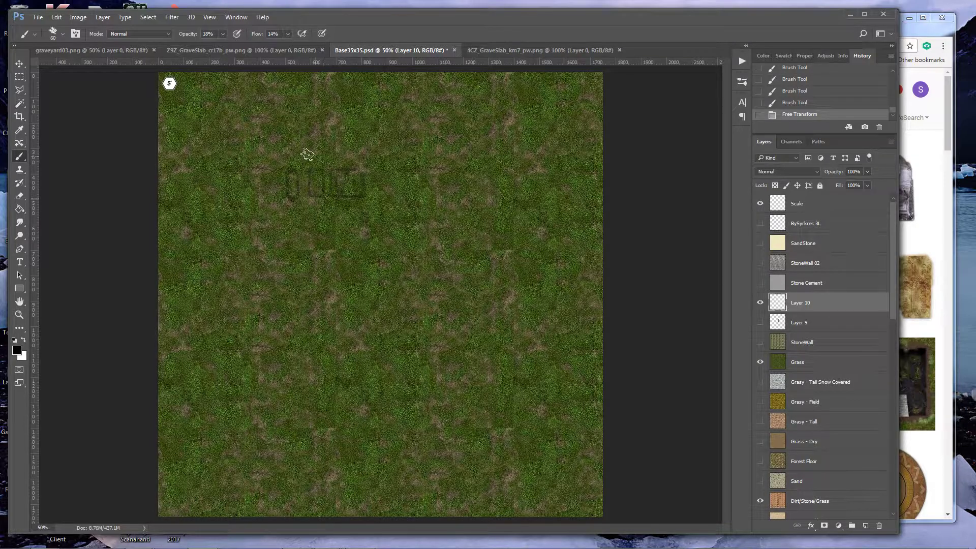
# - Cut the coffin-shaped outline from the painted layer and paste it onto its own layer
pyautogui.click(19, 76)
pyautogui.moveTo(279, 161); pyautogui.dragTo(304, 206)
pyautogui.hotkey('ctrl', 'x')
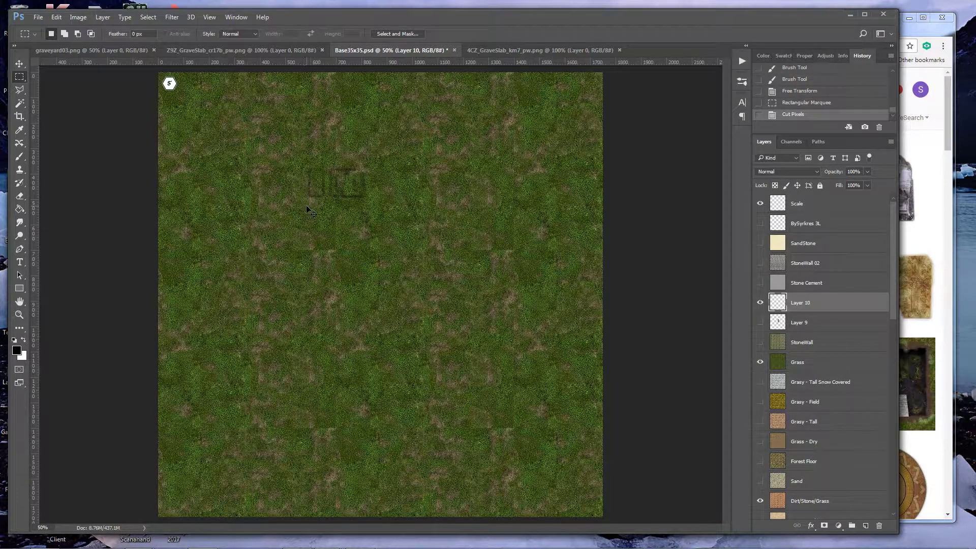
pyautogui.hotkey('ctrl', 'v')
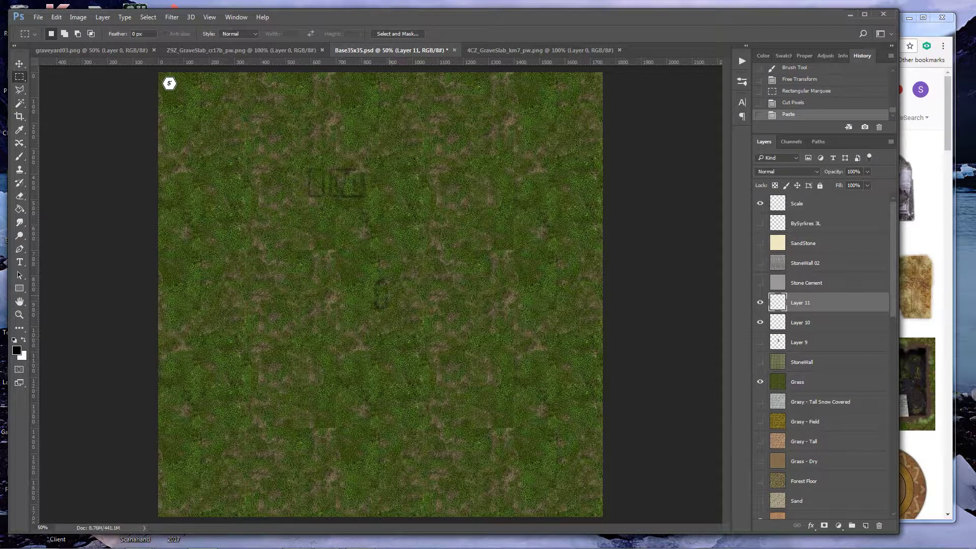
# - Duplicate the coffin outline's layer twice within Base35x35.psd, keeping the suggested layer names
pyautogui.rightClick(422, 271)
pyautogui.click(431, 283)
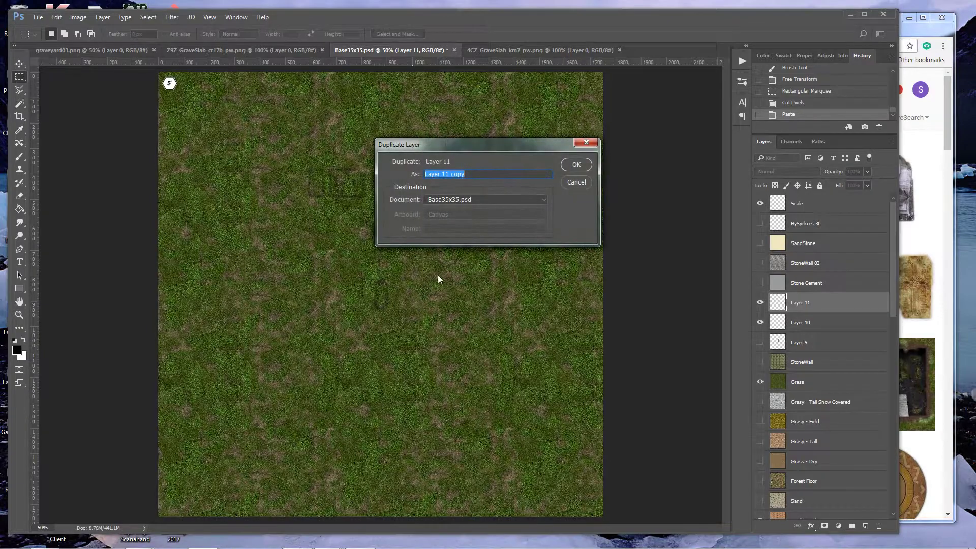
pyautogui.click(576, 164)
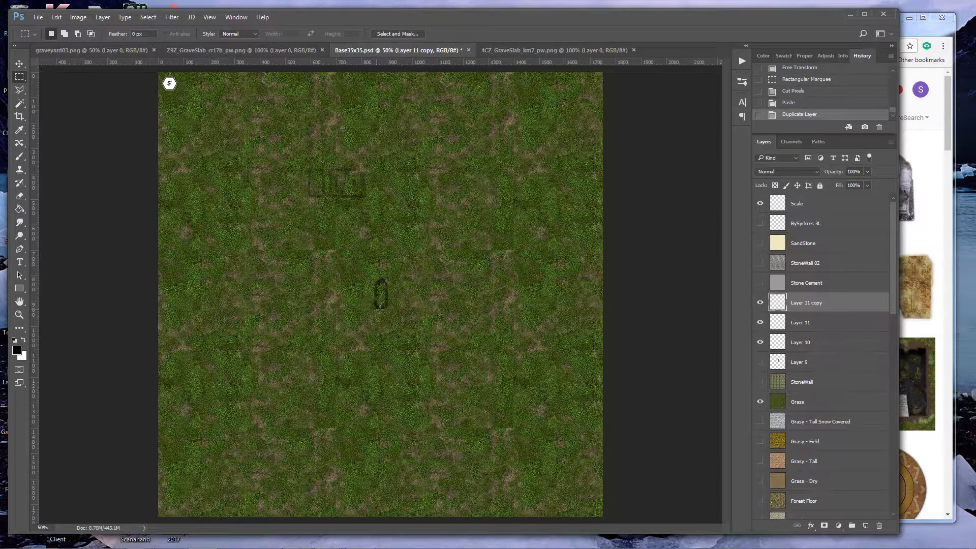
pyautogui.rightClick(437, 327)
pyautogui.click(445, 338)
pyautogui.press('Return')
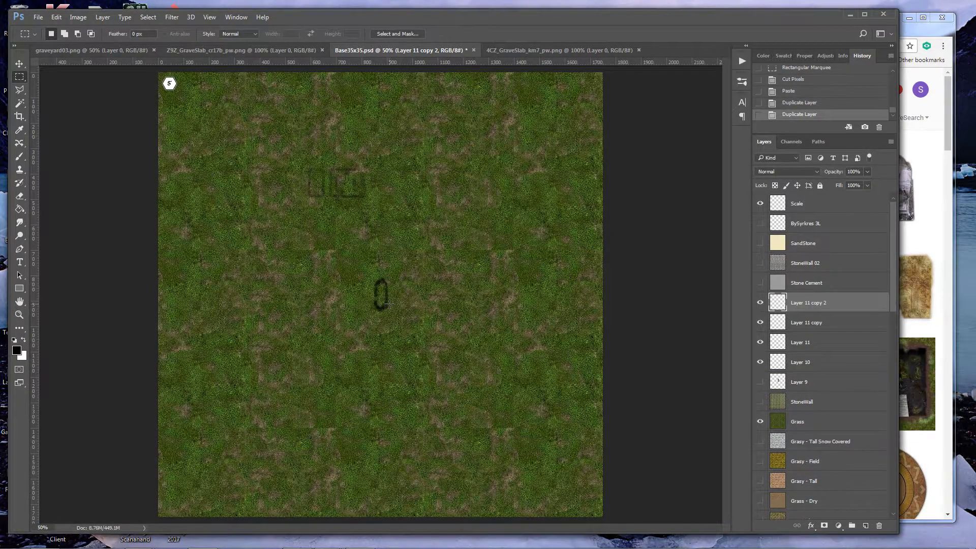
# - Move the topmost coffin outline copy right of the original and rotate it diagonally
pyautogui.press('v')
pyautogui.moveTo(384, 311); pyautogui.dragTo(465, 289)
pyautogui.hotkey('ctrl', 't')
pyautogui.press('Return')
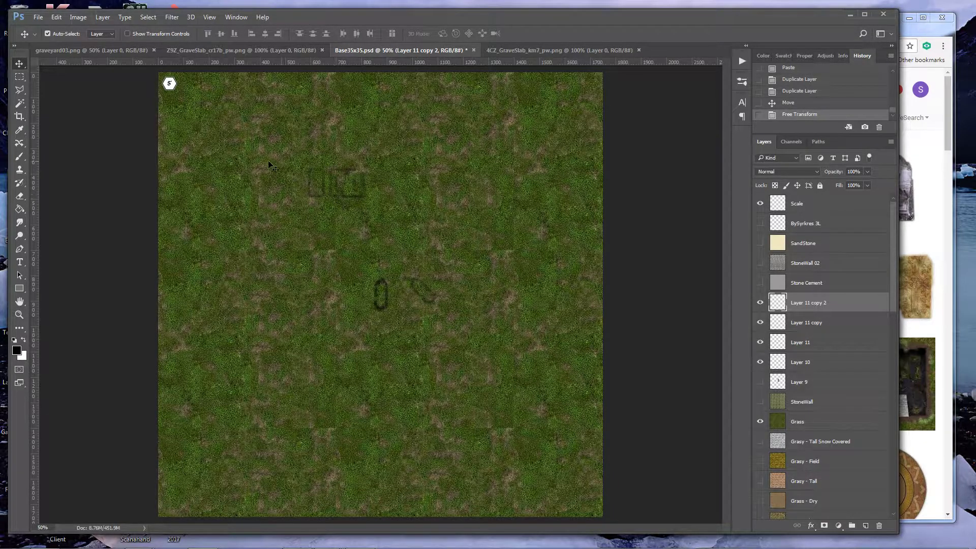
# - Cut the wide grave outline out of Layer 10 and paste it onto its own layer
pyautogui.click(20, 77)
pyautogui.moveTo(326, 161); pyautogui.dragTo(386, 207)
pyautogui.click(787, 362)
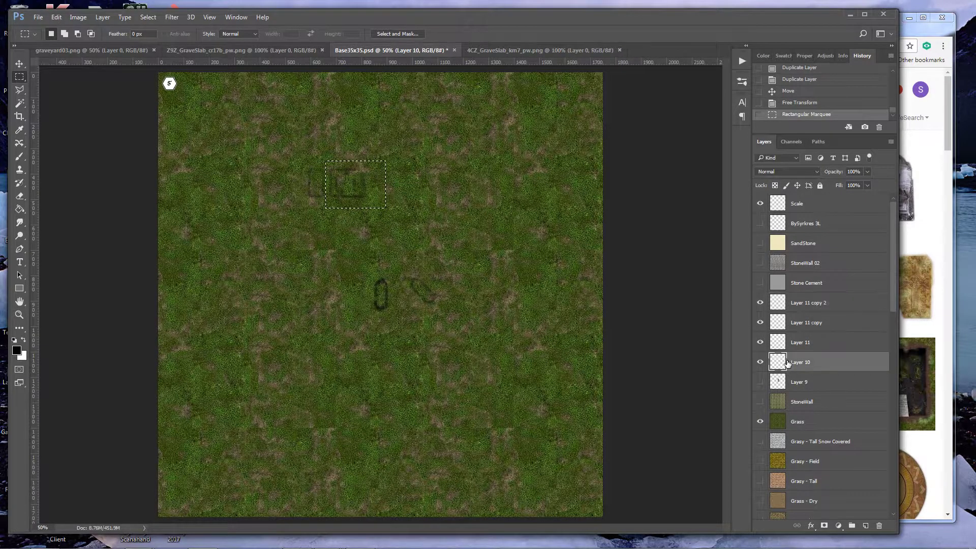
pyautogui.hotkey('ctrl', 'x')
pyautogui.hotkey('ctrl', 'v')
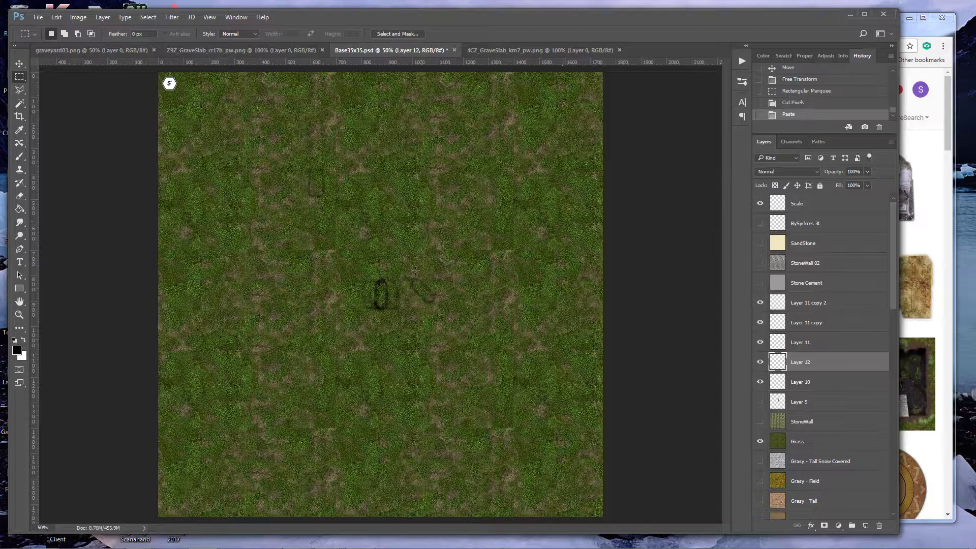
# - Move the wide grave outline left of the coffin outlines, then duplicate it and set the copy apart, rotated diagonally
pyautogui.press('v')
pyautogui.moveTo(401, 303); pyautogui.dragTo(310, 351)
pyautogui.hotkey('ctrl', 'alt', 'j')
pyautogui.press('Return')
pyautogui.hotkey('ctrl', 't')
pyautogui.press('Return')
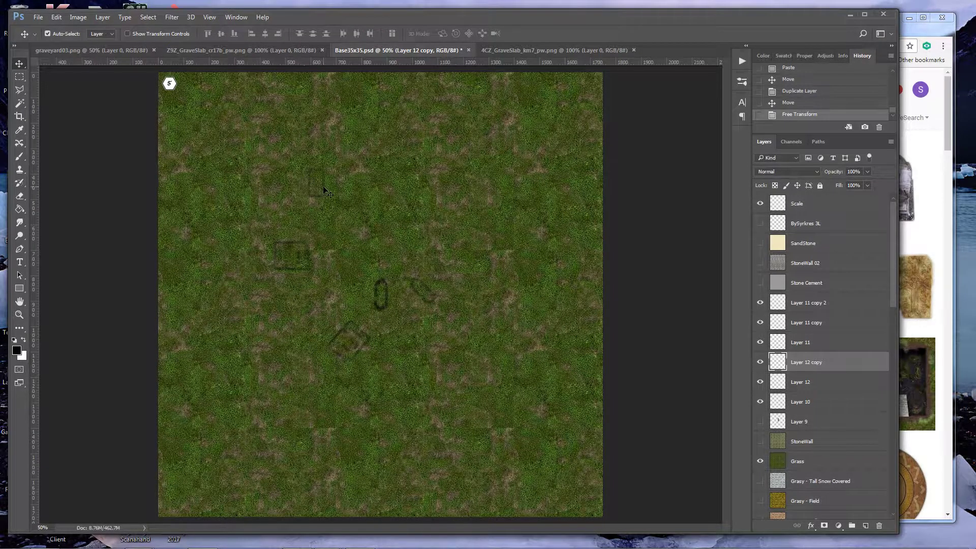
# - Duplicate the remaining rectangular grave outline and move the copy to the right of the original
pyautogui.click(324, 190)
pyautogui.hotkey('ctrl', 'j')
pyautogui.press('Return')
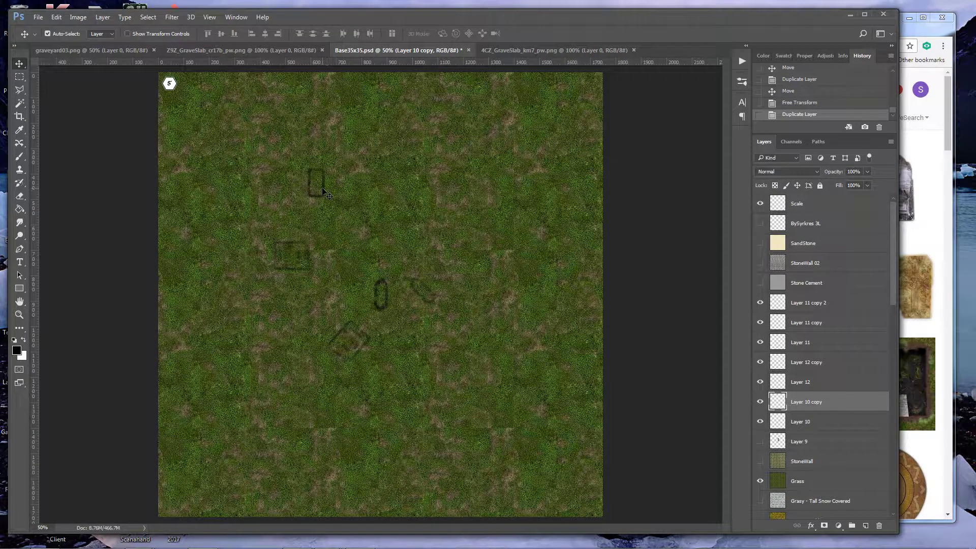
pyautogui.moveTo(324, 186); pyautogui.dragTo(400, 168)
# - Duplicate the upright coffin outline again and move the copy onto the original rectangular outline in the upper-left area
pyautogui.click(385, 285)
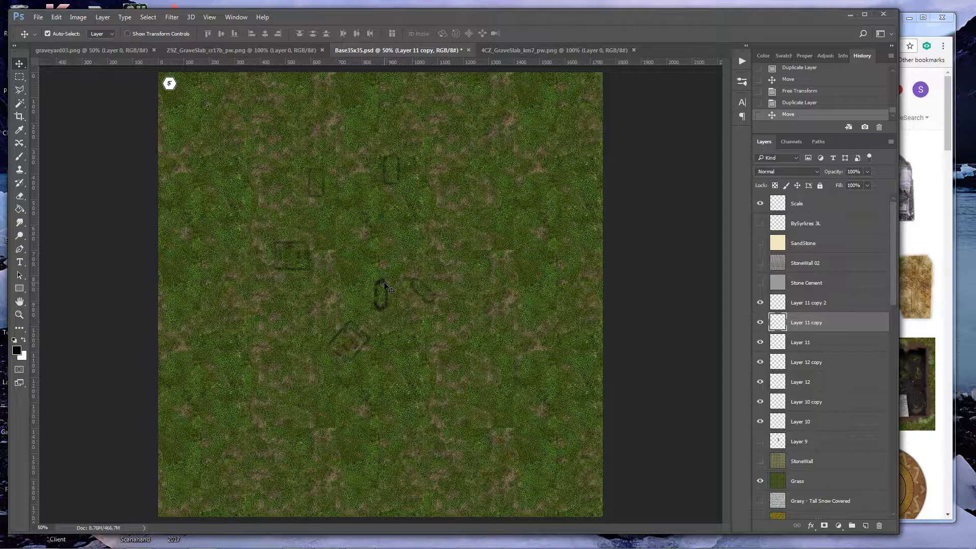
pyautogui.hotkey('ctrl', 'alt', 'j')
pyautogui.press('Return')
pyautogui.moveTo(385, 285); pyautogui.dragTo(323, 201)
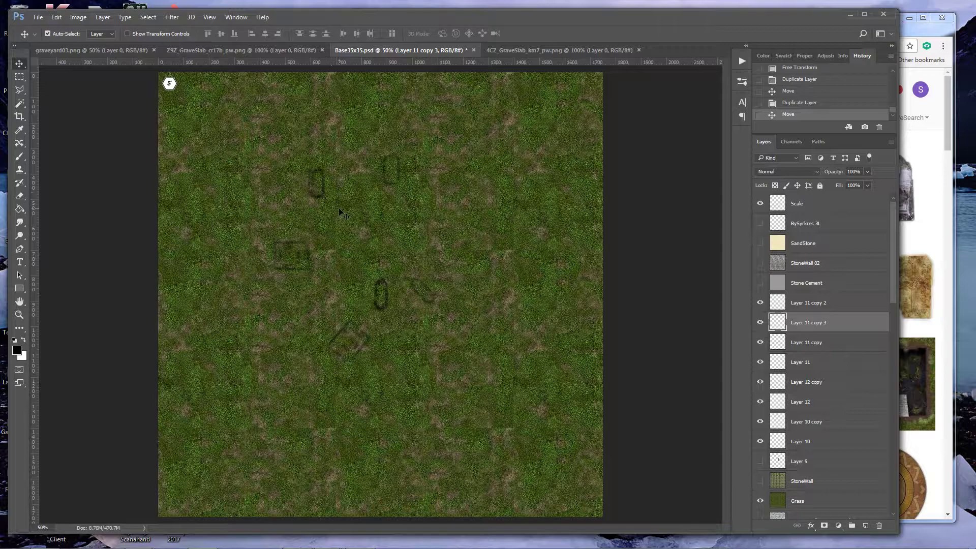
# - Bring up the finished graveyard03.png map to review its grave outlines
pyautogui.click(108, 49)
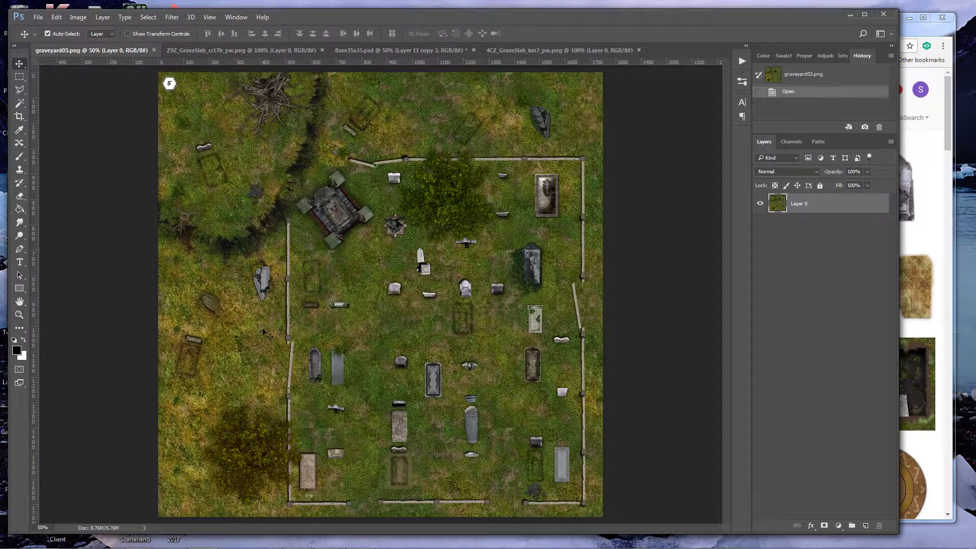